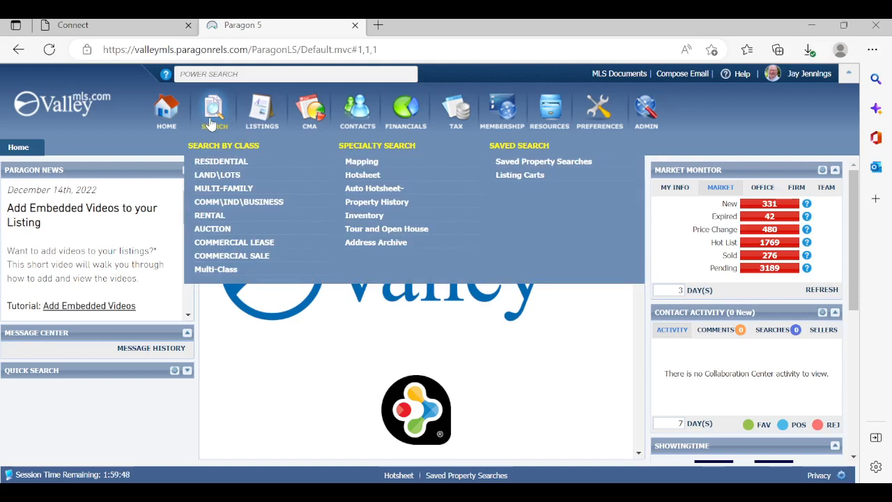
Start a residential property search and open the customization of its criteria fields
{"action": "left_click", "coordinate": [257, 167]}
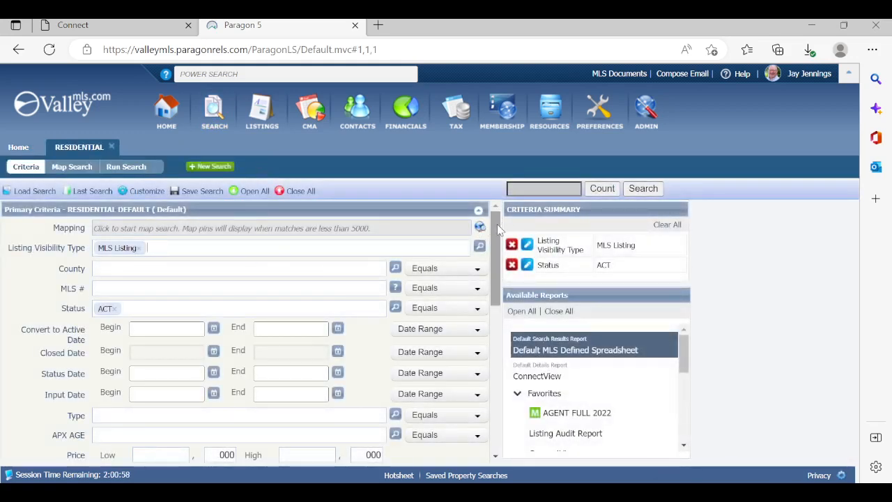
{"action": "left_click_drag", "start_coordinate": [499, 230], "coordinate": [505, 375]}
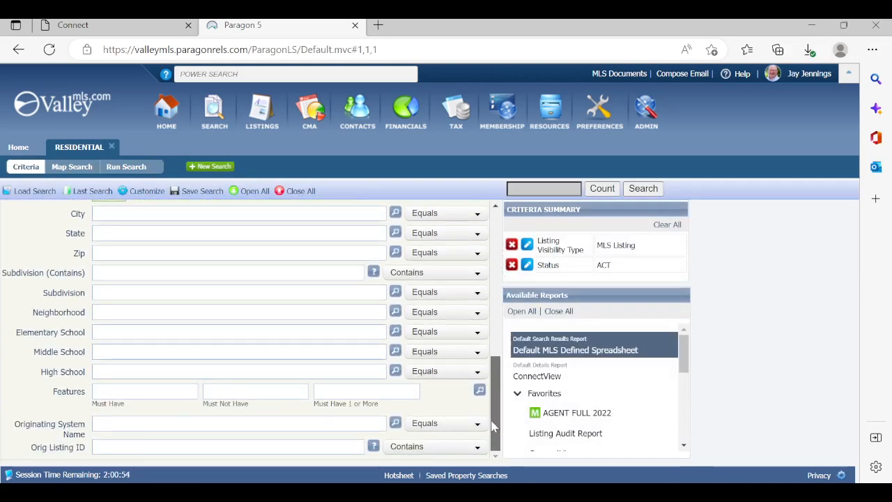
{"action": "left_click_drag", "start_coordinate": [494, 426], "coordinate": [480, 214]}
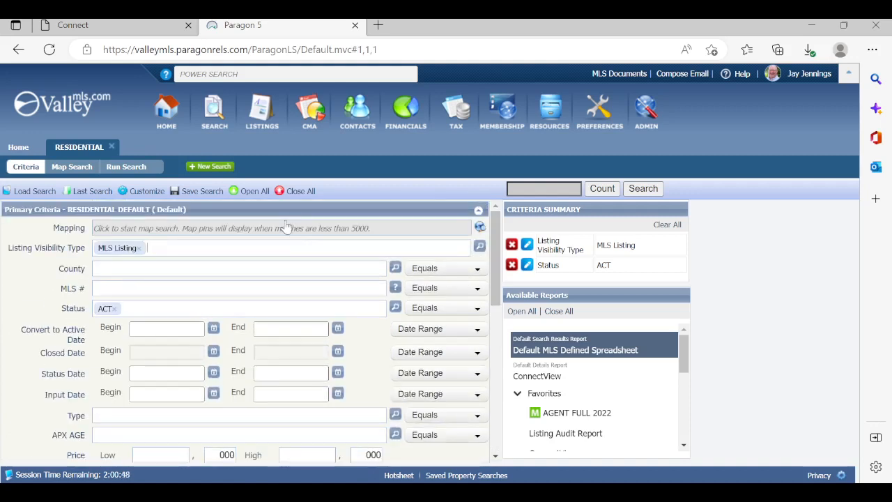
{"action": "left_click", "coordinate": [143, 193]}
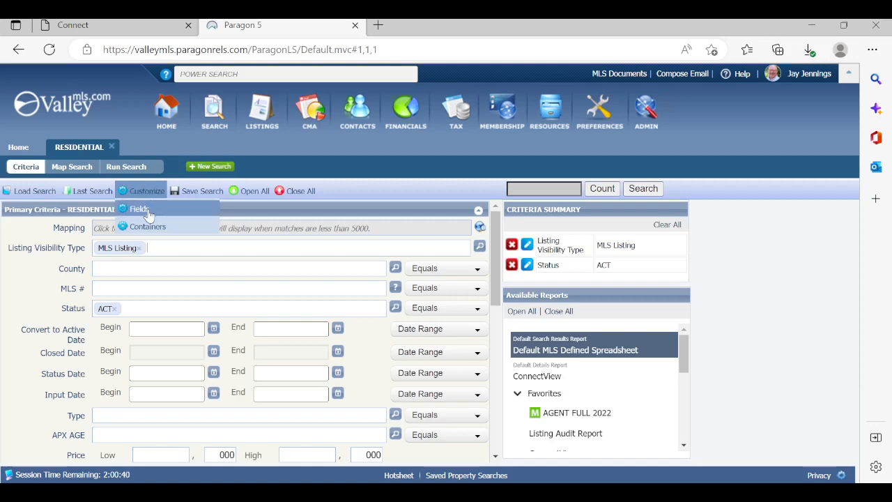
{"action": "left_click", "coordinate": [146, 212]}
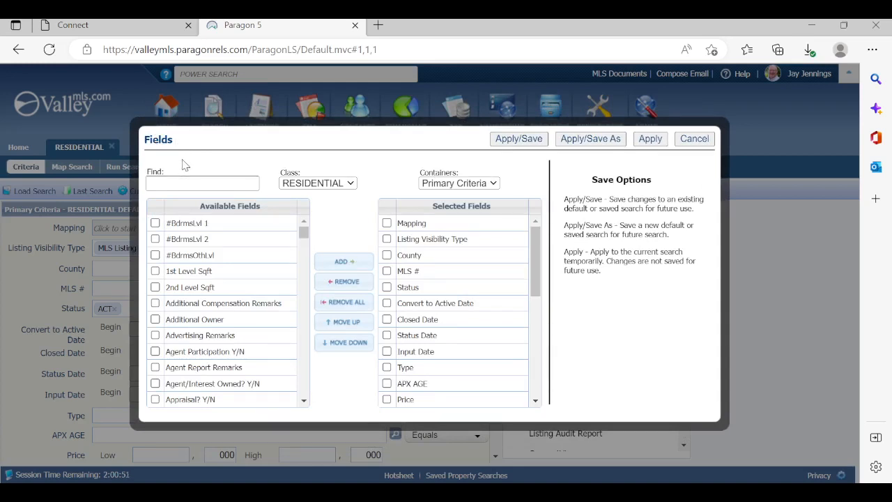
Find the available field matching "public" and add Public Remarks to the selected fields of Primary Criteria
{"action": "left_click", "coordinate": [195, 227]}
{"action": "left_click", "coordinate": [152, 182]}
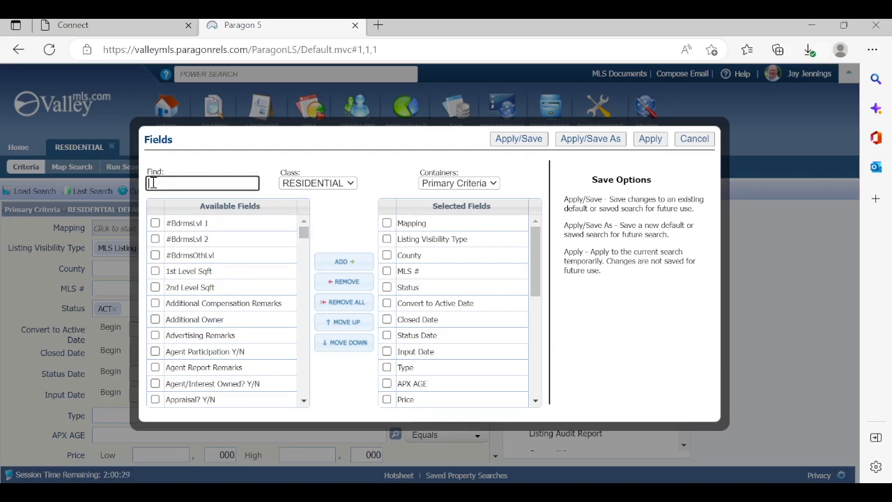
{"action": "type", "text": "public"}
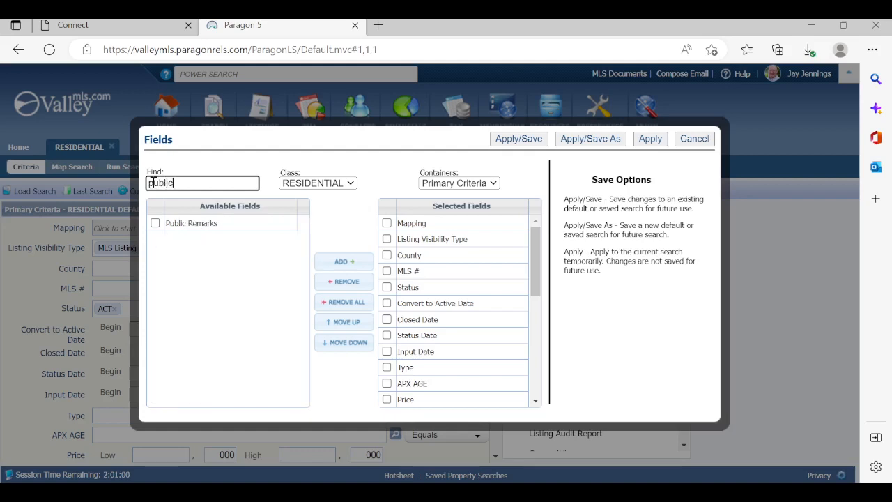
{"action": "left_click", "coordinate": [156, 223]}
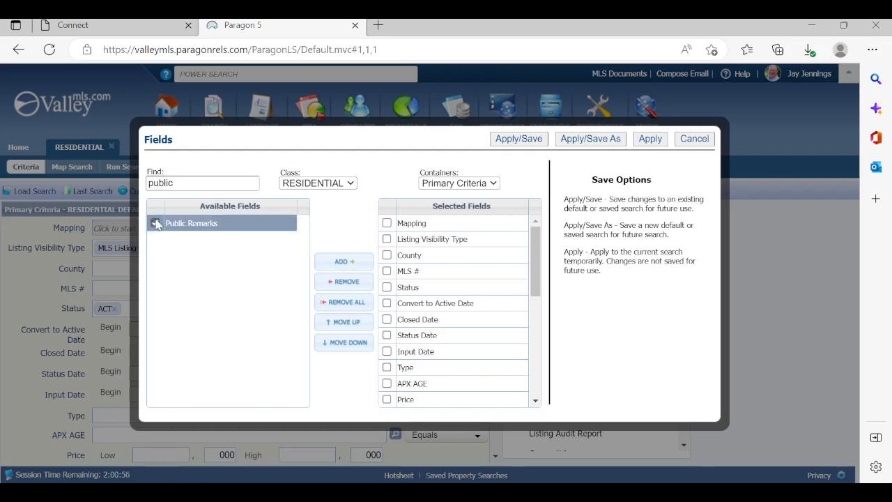
{"action": "left_click", "coordinate": [344, 262]}
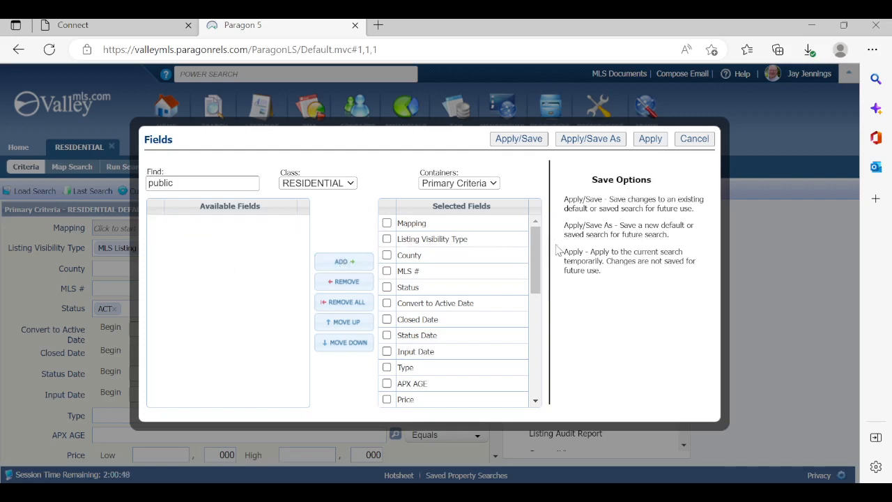
Move Public Remarks up the selected fields so it sits between Input Date and Type, and leave it unchecked
{"action": "left_click_drag", "start_coordinate": [536, 249], "coordinate": [542, 363]}
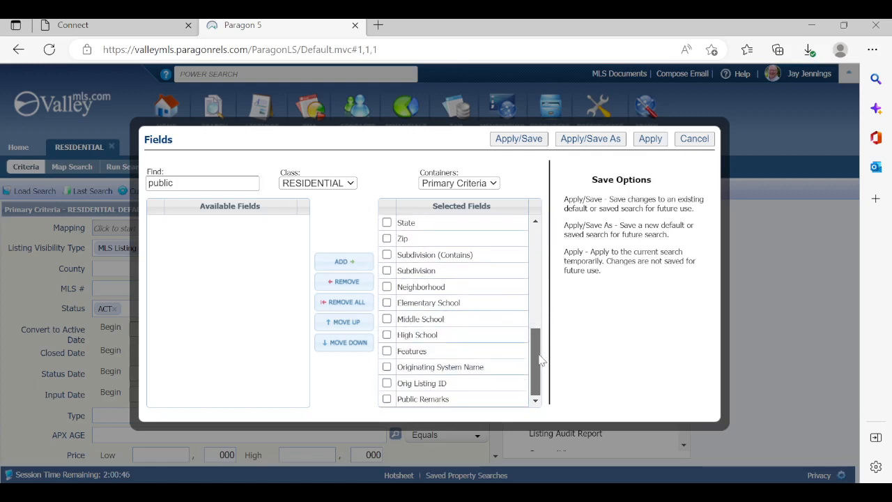
{"action": "left_click", "coordinate": [419, 403]}
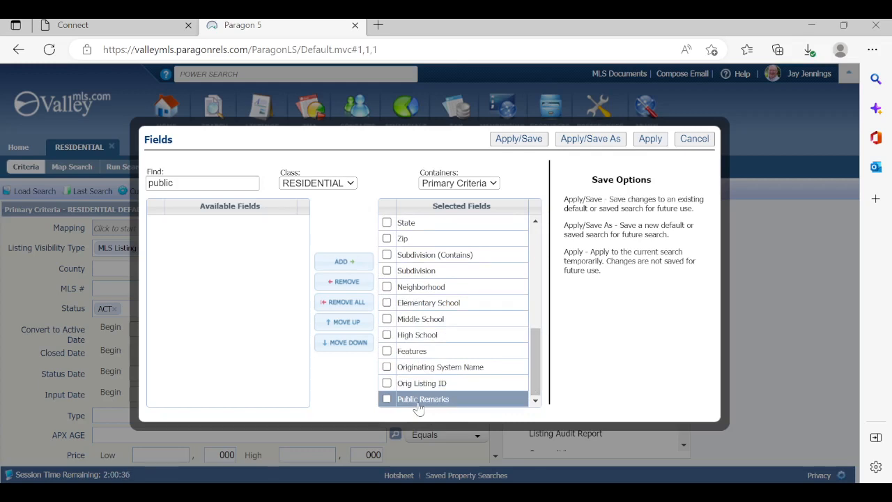
{"action": "left_click", "coordinate": [387, 401]}
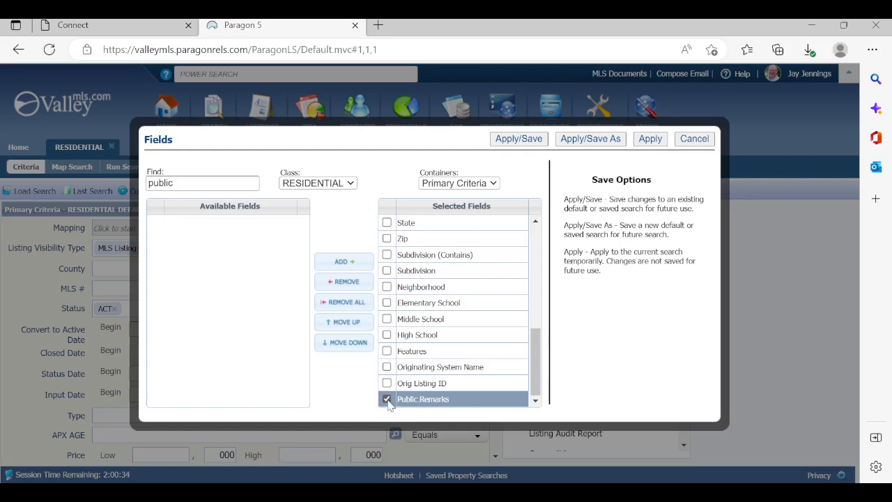
{"action": "left_click", "coordinate": [332, 326]}
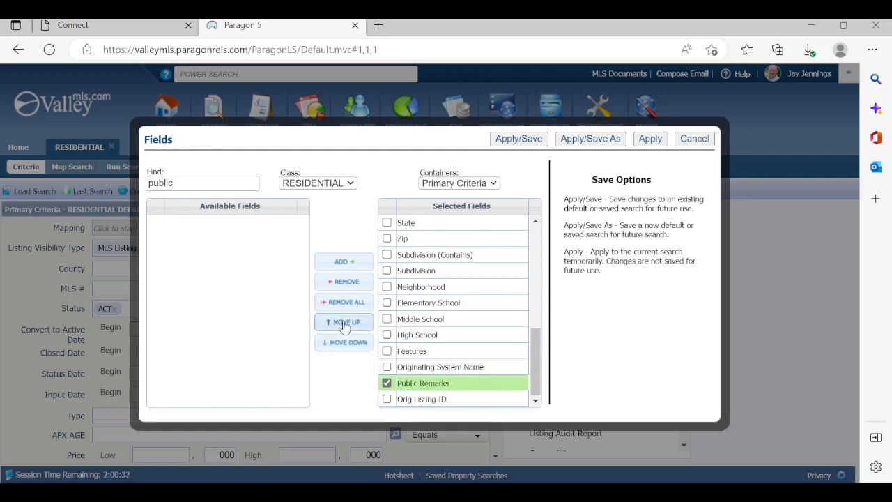
{"action": "left_click", "coordinate": [342, 324]}
{"action": "left_click", "coordinate": [347, 323]}
{"action": "left_click", "coordinate": [346, 322]}
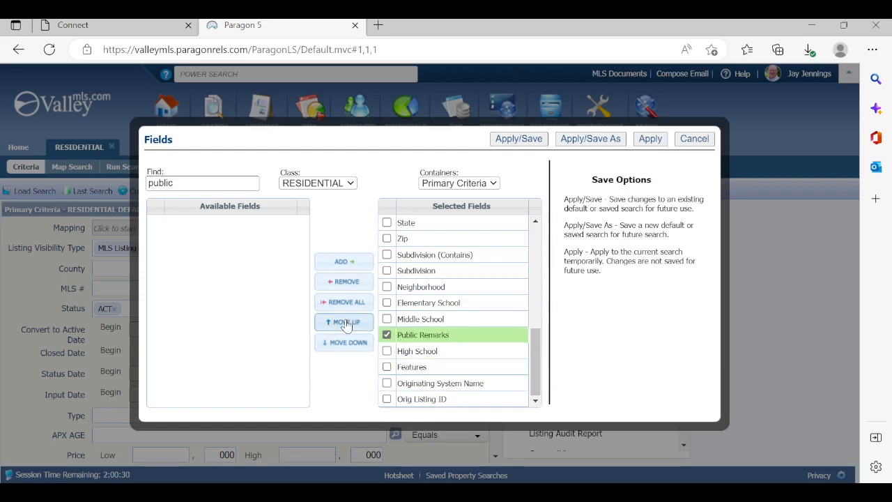
{"action": "left_click", "coordinate": [347, 322]}
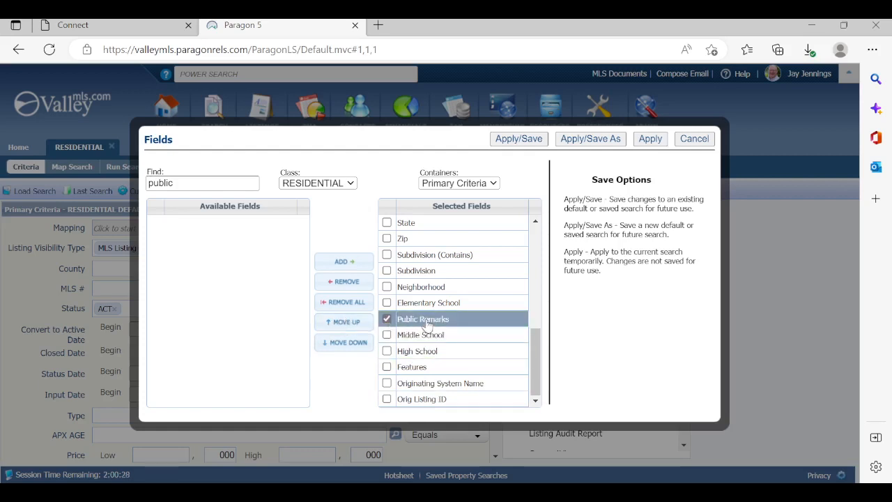
{"action": "left_click_drag", "start_coordinate": [428, 325], "coordinate": [464, 368]}
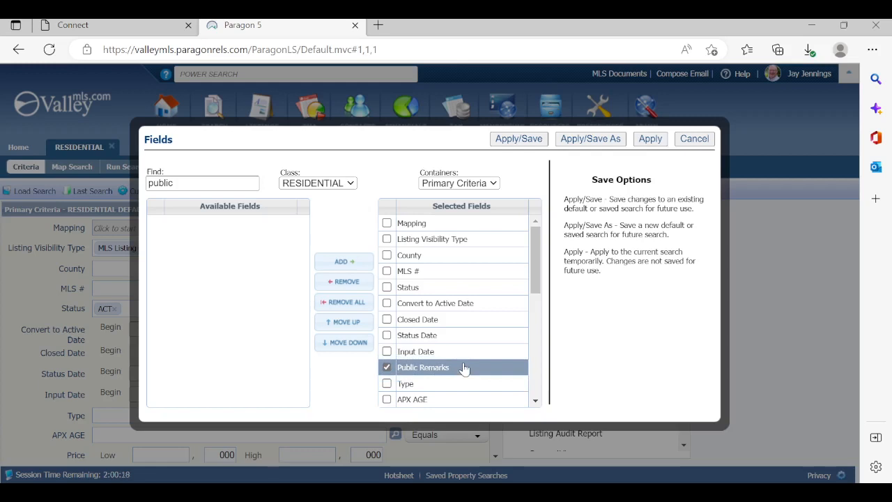
{"action": "left_click", "coordinate": [388, 368]}
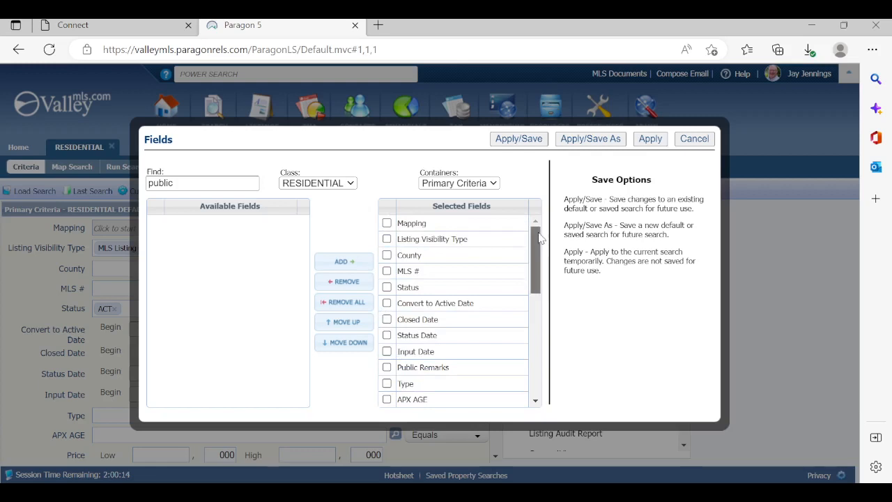
Remove the Acreage field from the selected fields
{"action": "left_click_drag", "start_coordinate": [539, 238], "coordinate": [552, 301]}
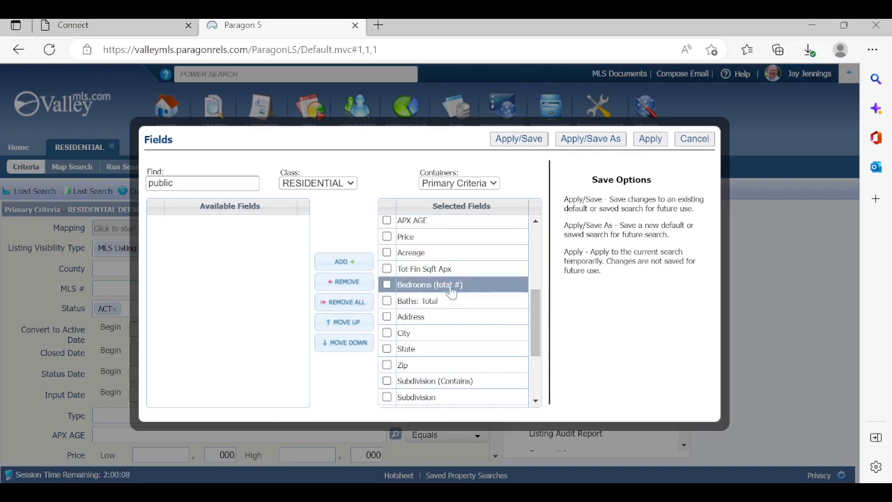
{"action": "left_click", "coordinate": [387, 253]}
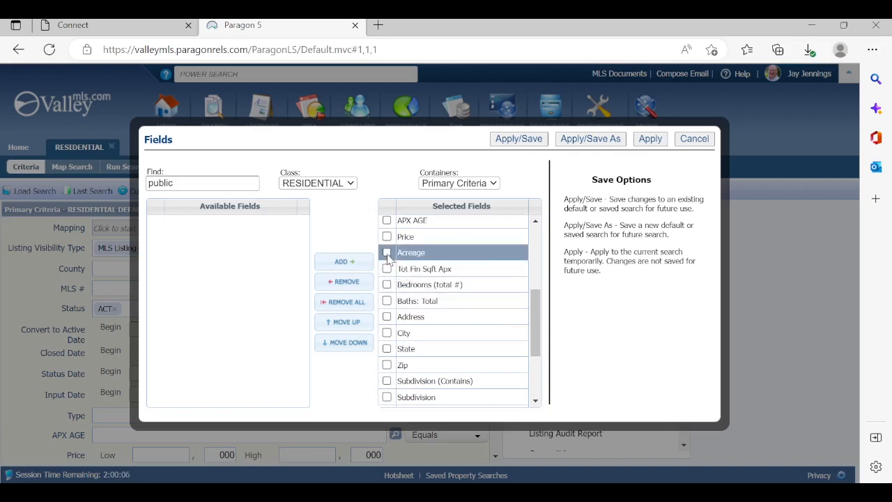
{"action": "left_click", "coordinate": [347, 283]}
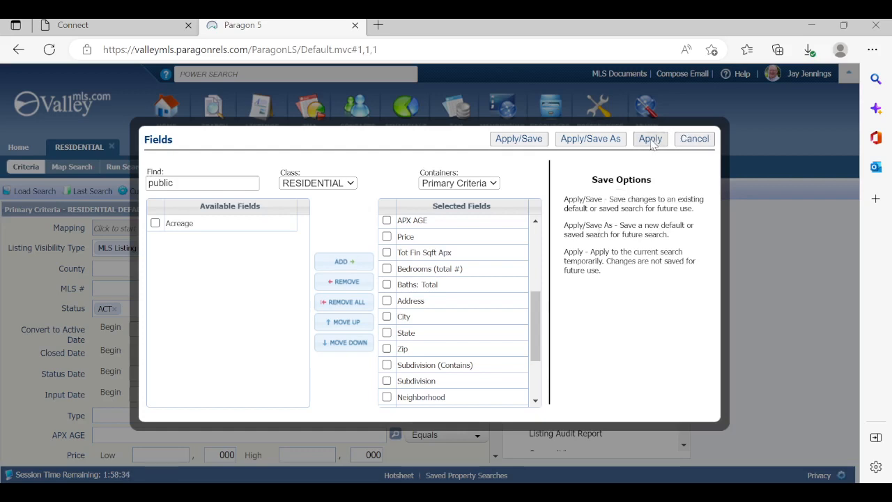
Save the customized criteria as a new search named with the agent's first name followed by "Farming Search", then review its fields
{"action": "left_click", "coordinate": [591, 139]}
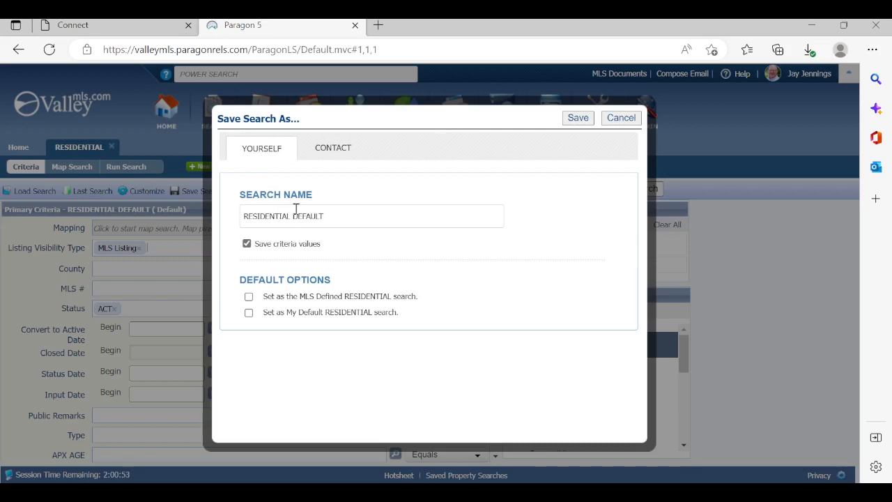
{"action": "left_click_drag", "start_coordinate": [335, 216], "coordinate": [245, 221]}
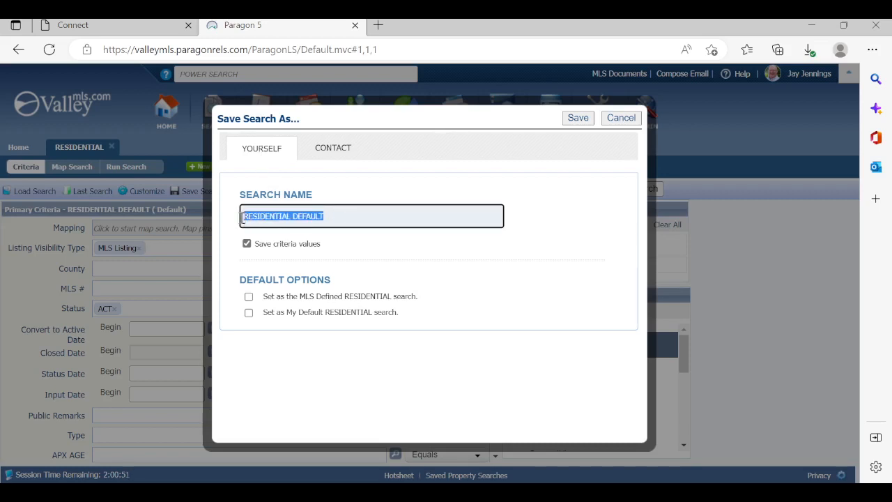
{"action": "key", "text": "BackSpace"}
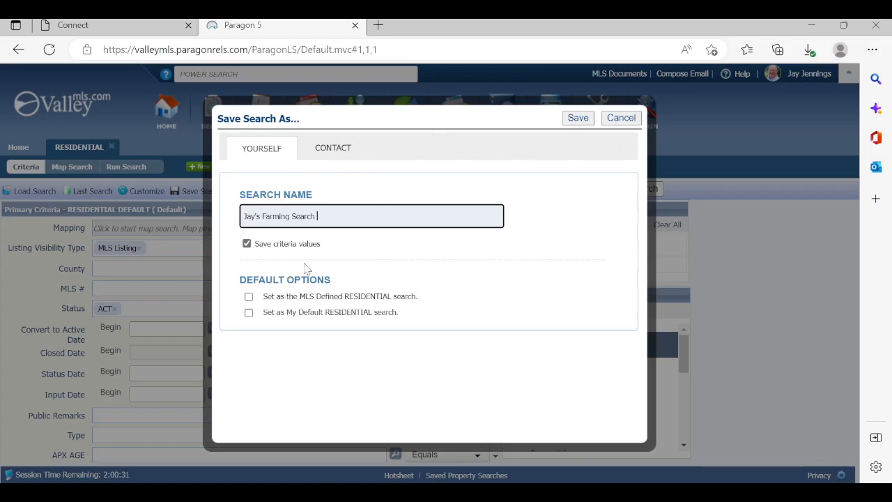
{"action": "left_click", "coordinate": [571, 120]}
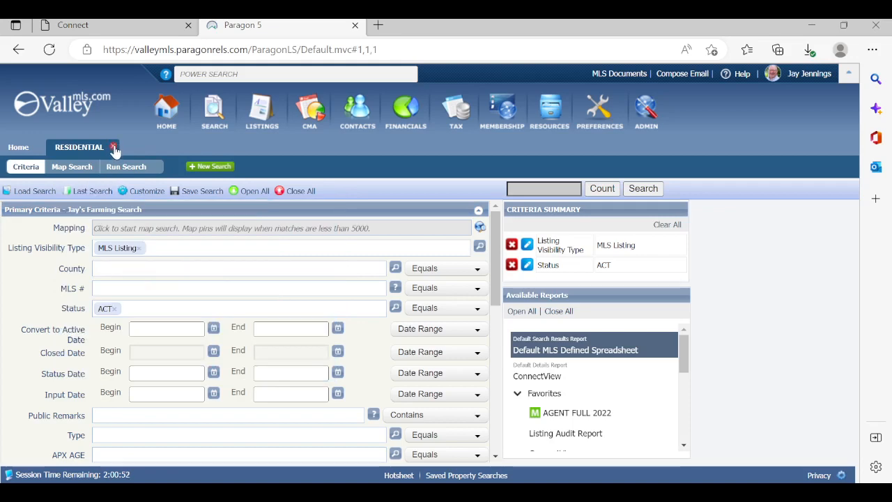
{"action": "left_click_drag", "start_coordinate": [496, 225], "coordinate": [498, 268]}
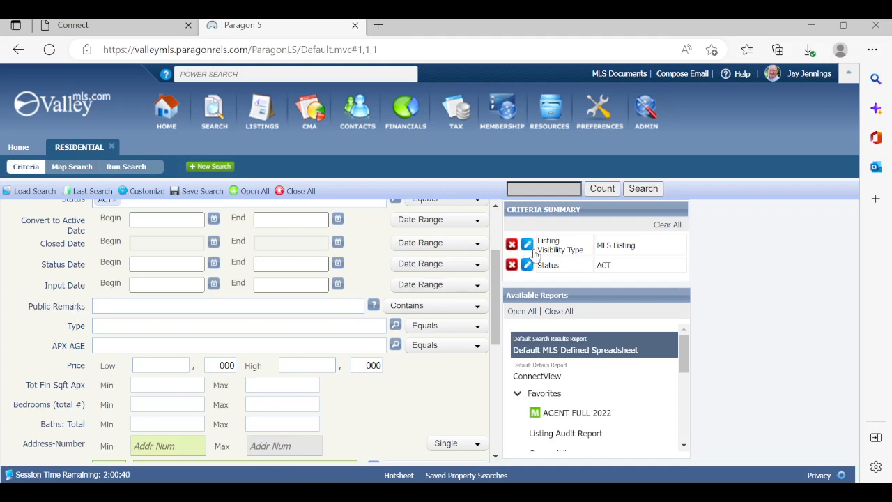
{"action": "left_click_drag", "start_coordinate": [497, 277], "coordinate": [447, 152]}
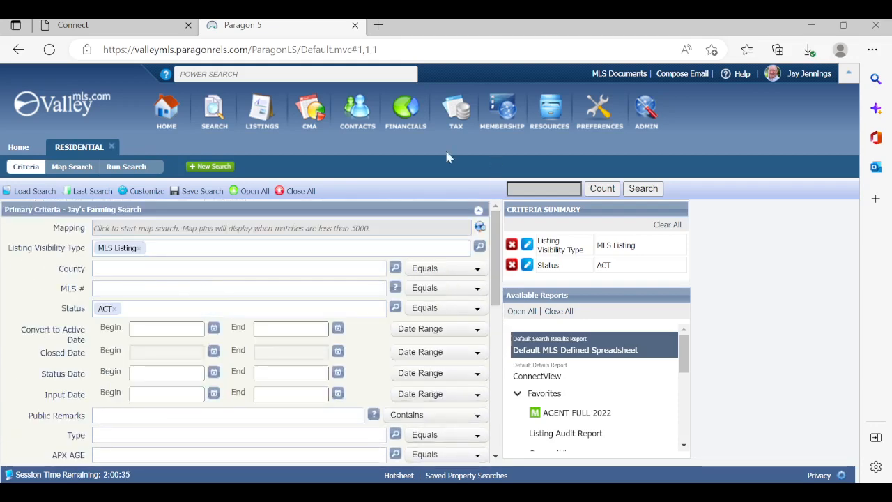
Close the residential search and start a fresh one to review its default criteria fields
{"action": "left_click", "coordinate": [112, 146]}
{"action": "mouse_move", "coordinate": [216, 109]}
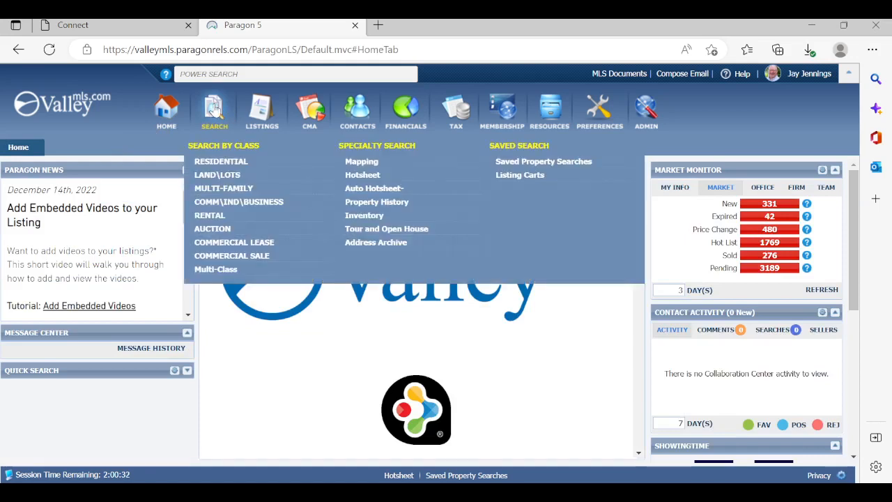
{"action": "left_click", "coordinate": [219, 161]}
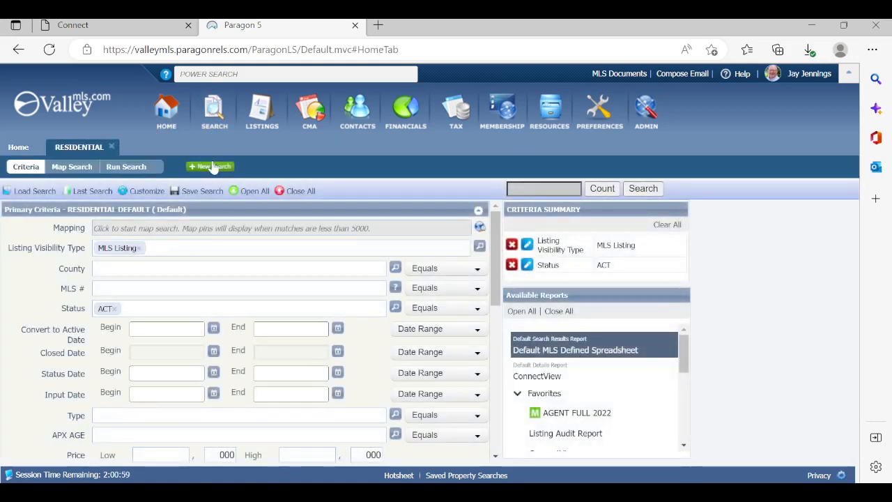
{"action": "scroll", "coordinate": [497, 258], "scroll_direction": "down", "scroll_amount": 1}
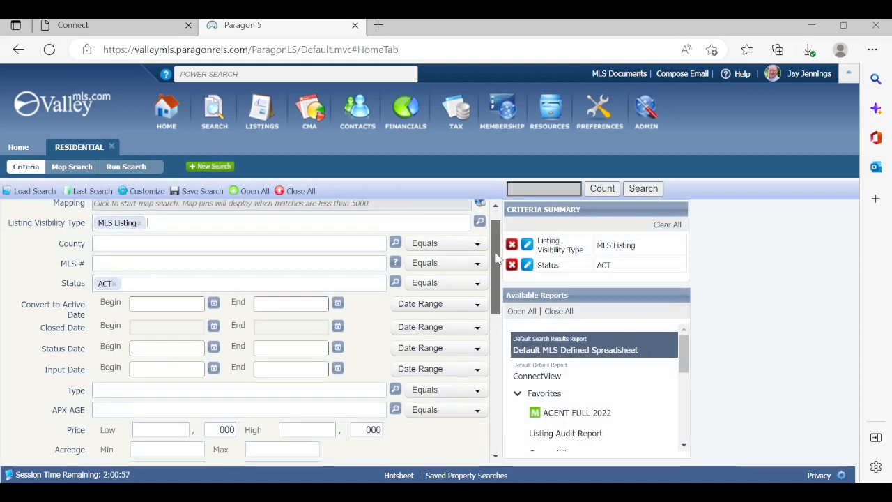
{"action": "scroll", "coordinate": [498, 258], "scroll_direction": "down", "scroll_amount": 4}
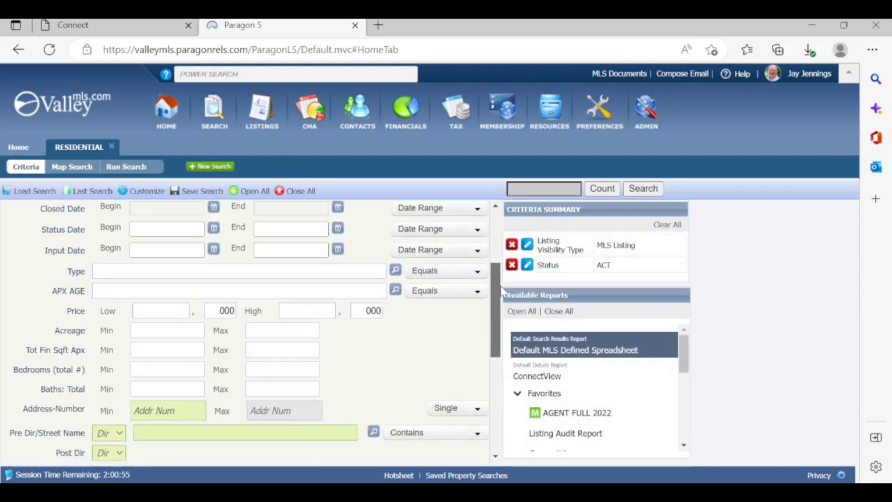
{"action": "left_click_drag", "start_coordinate": [501, 286], "coordinate": [503, 200]}
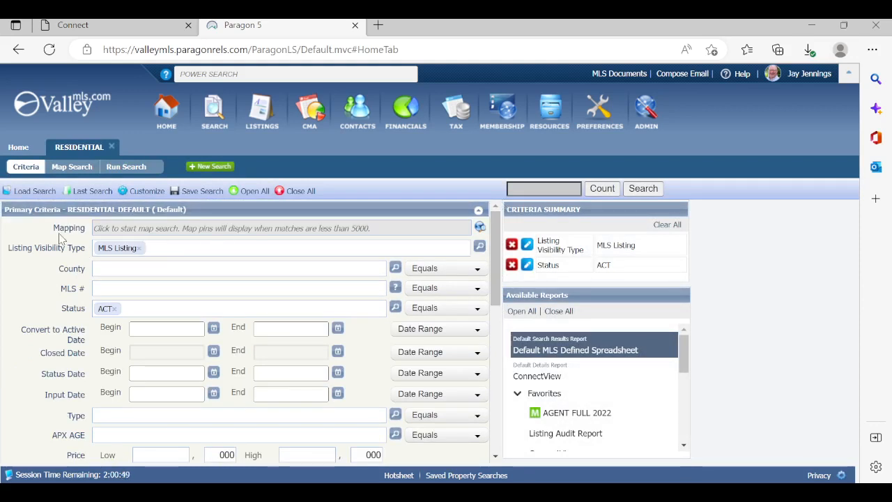
Load the saved "Farming Search" into the residential search
{"action": "left_click", "coordinate": [31, 191]}
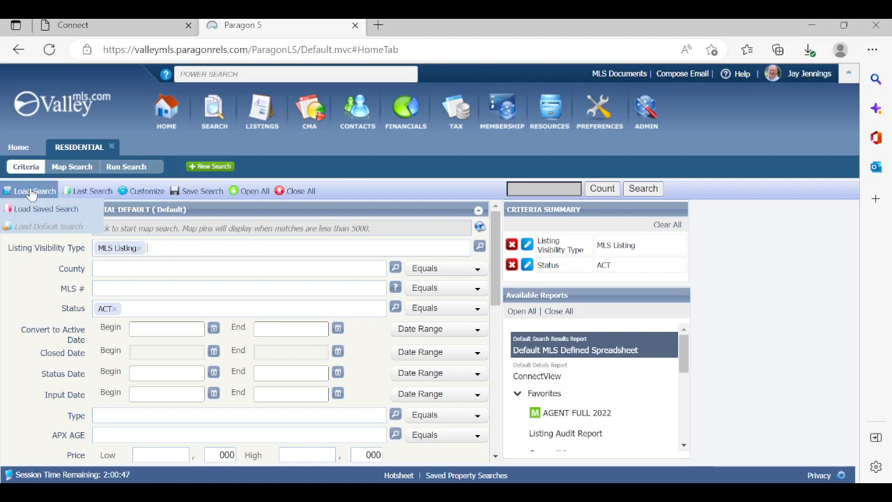
{"action": "left_click", "coordinate": [35, 210]}
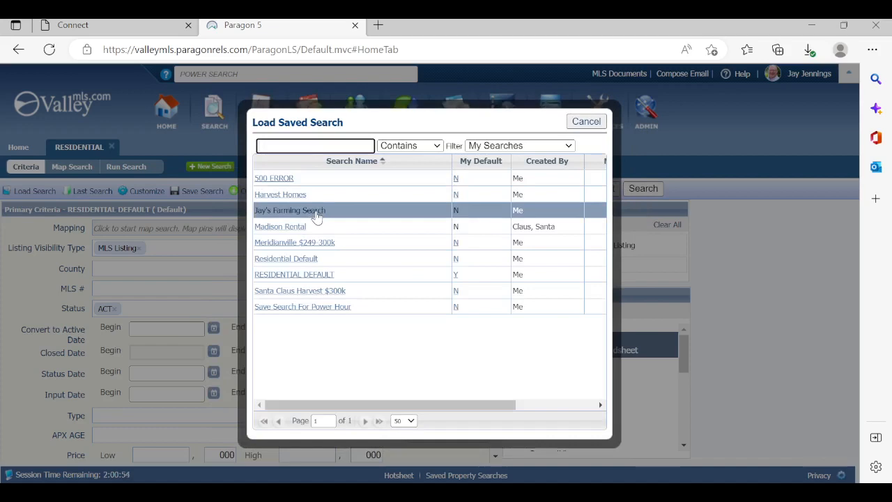
{"action": "left_click", "coordinate": [317, 213]}
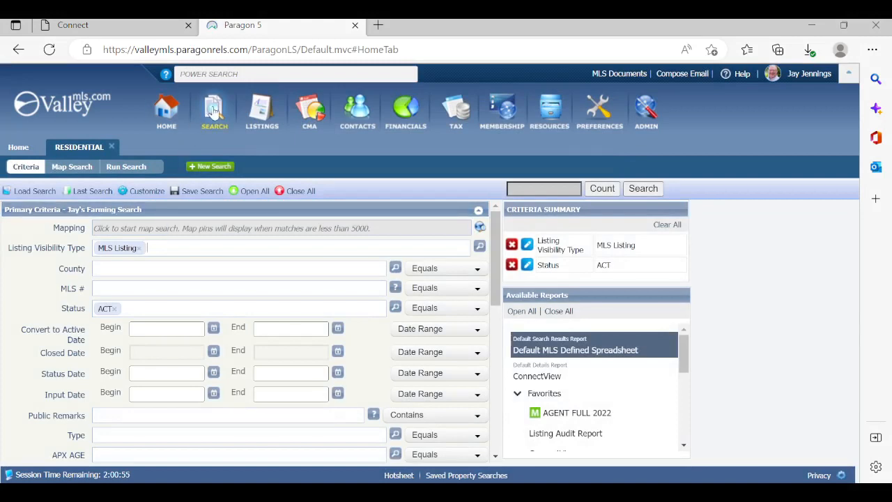
Delete the saved property searches "Meridianville $249-300k", "RENTAL" and "Santa Claus Harvest $300k", and close the saved searches list
{"action": "mouse_move", "coordinate": [215, 112]}
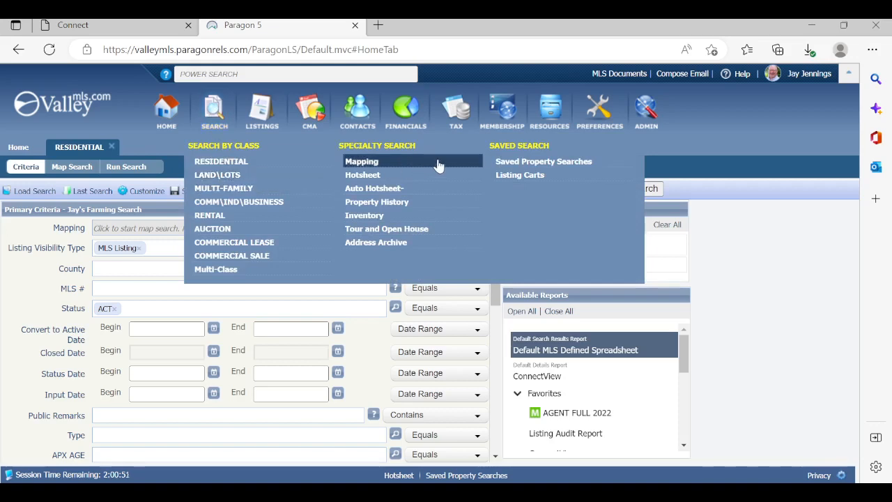
{"action": "left_click", "coordinate": [519, 164]}
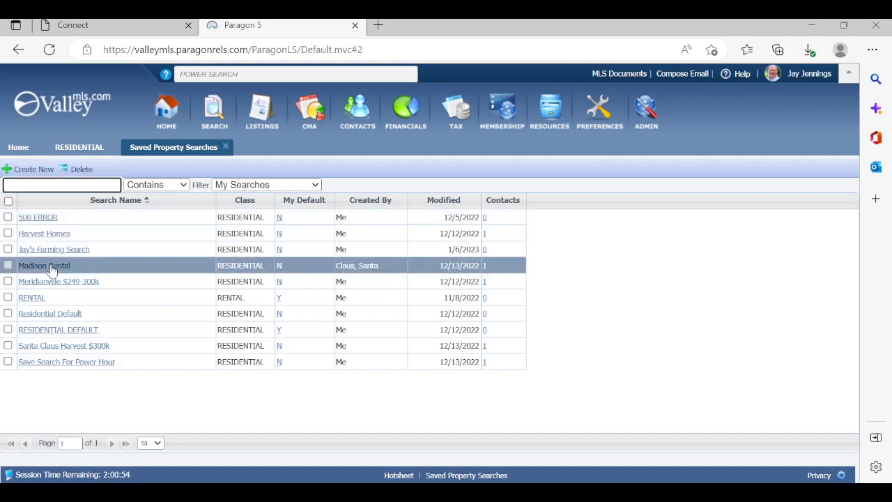
{"action": "left_click", "coordinate": [8, 297]}
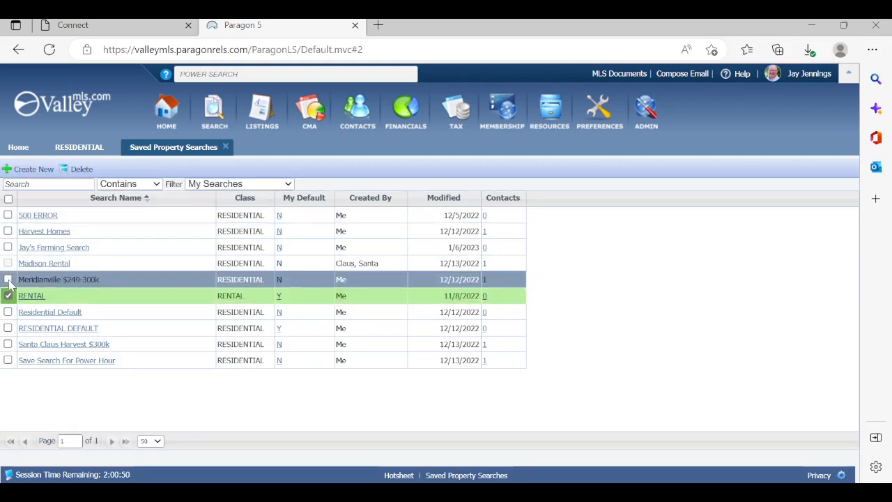
{"action": "left_click", "coordinate": [8, 280]}
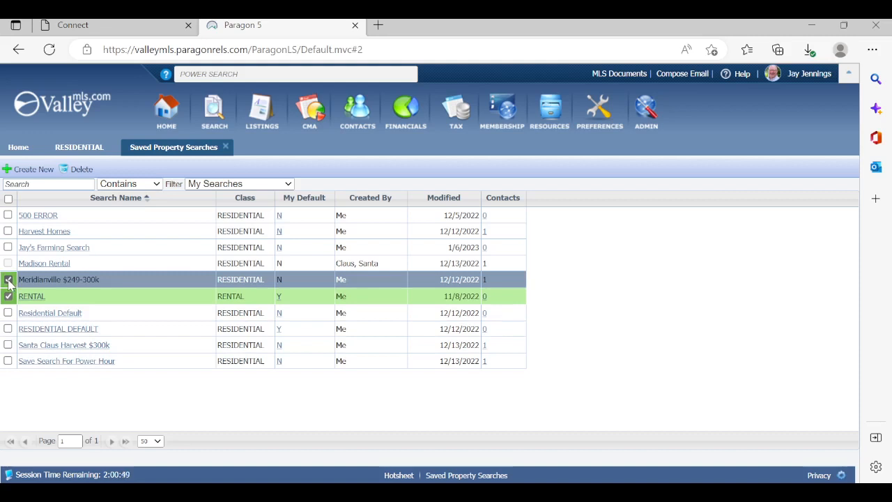
{"action": "left_click", "coordinate": [8, 345]}
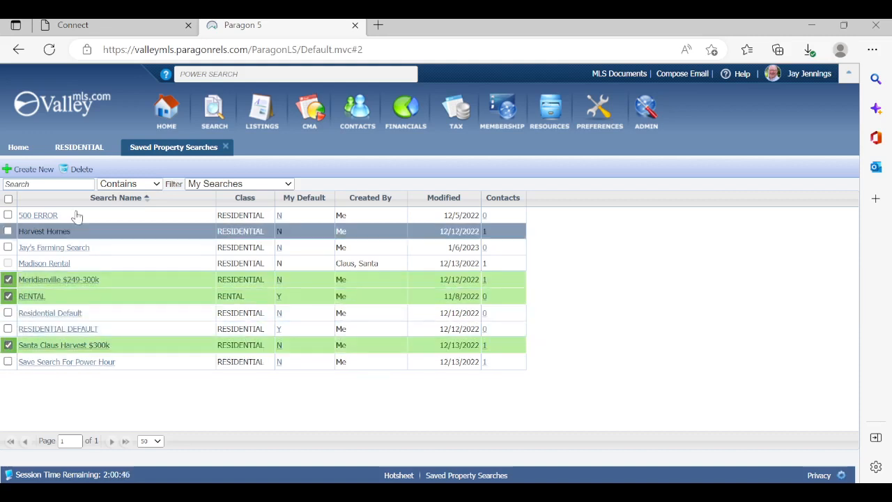
{"action": "left_click", "coordinate": [75, 170]}
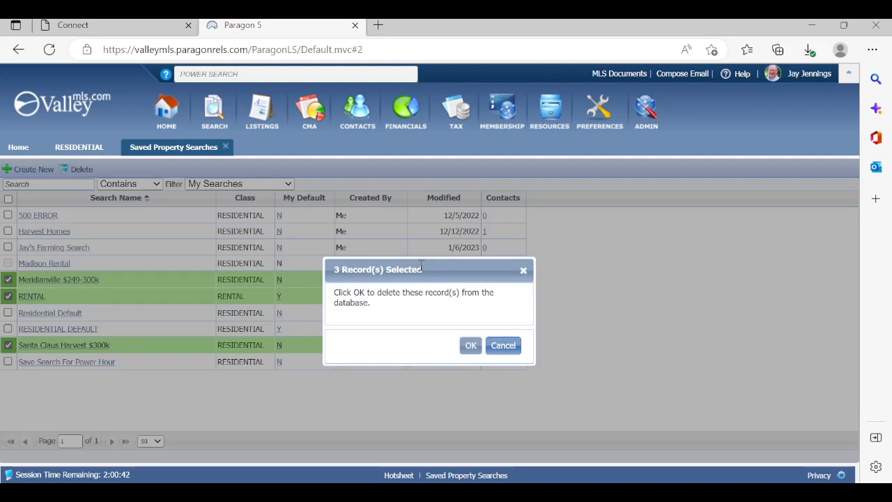
{"action": "left_click", "coordinate": [471, 345]}
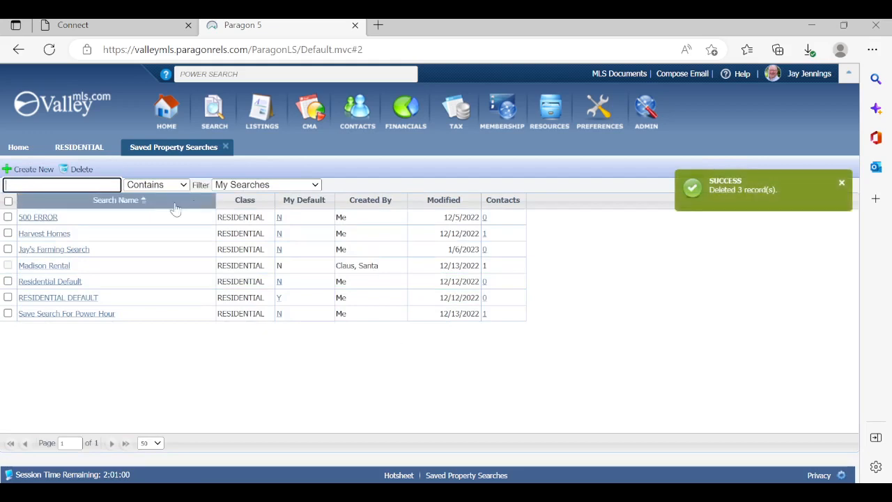
{"action": "left_click", "coordinate": [224, 147]}
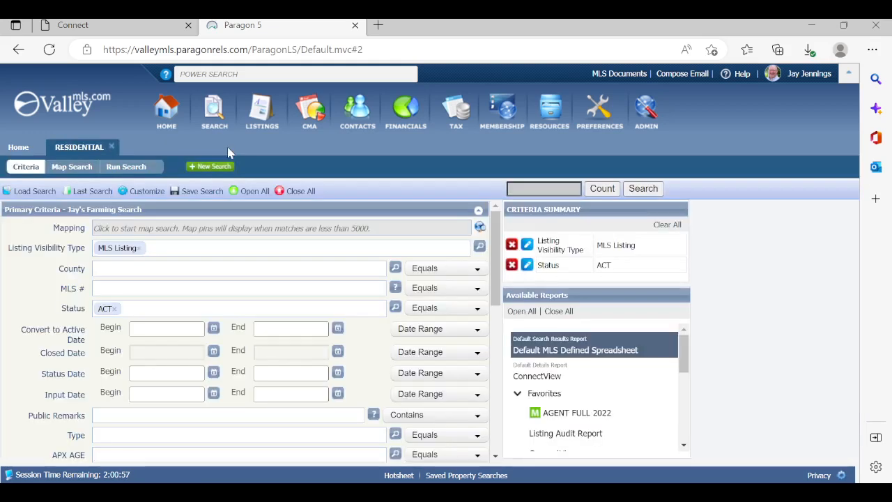